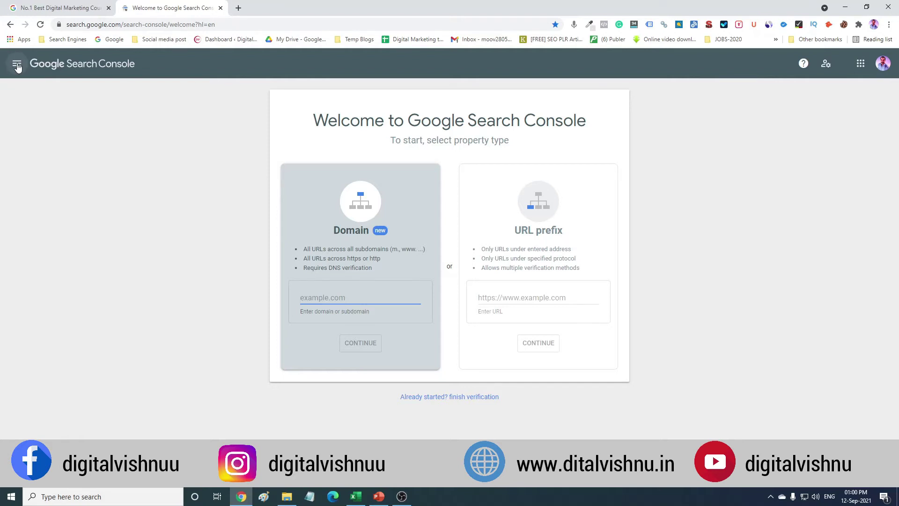
left_click(17, 68)
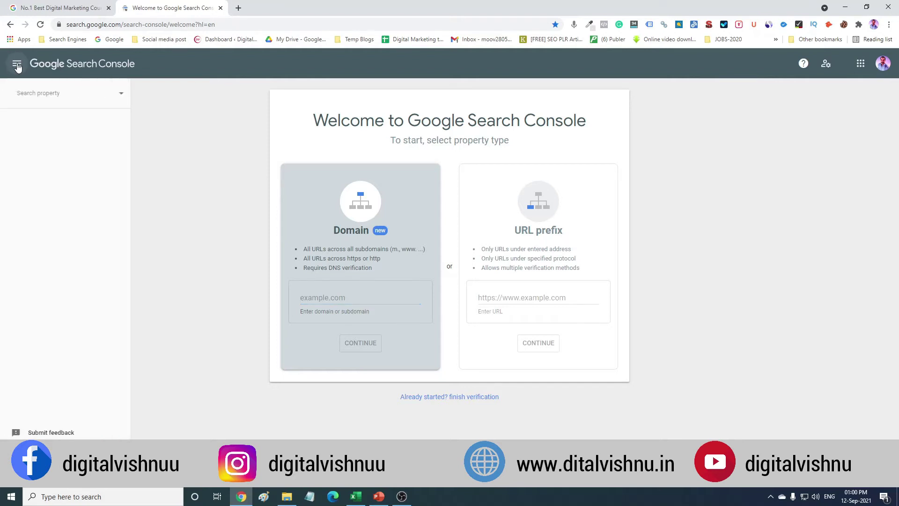
left_click(118, 98)
scroll(97, 173, "down", 3)
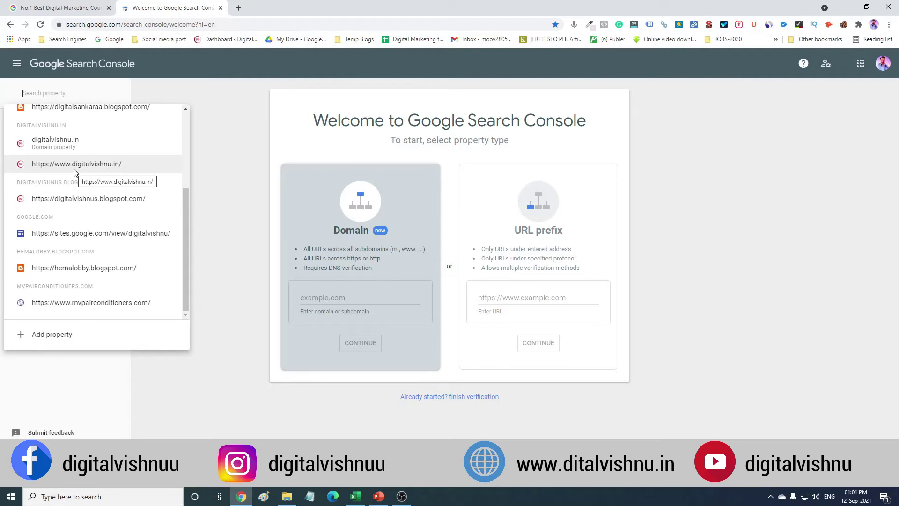
left_click(80, 166)
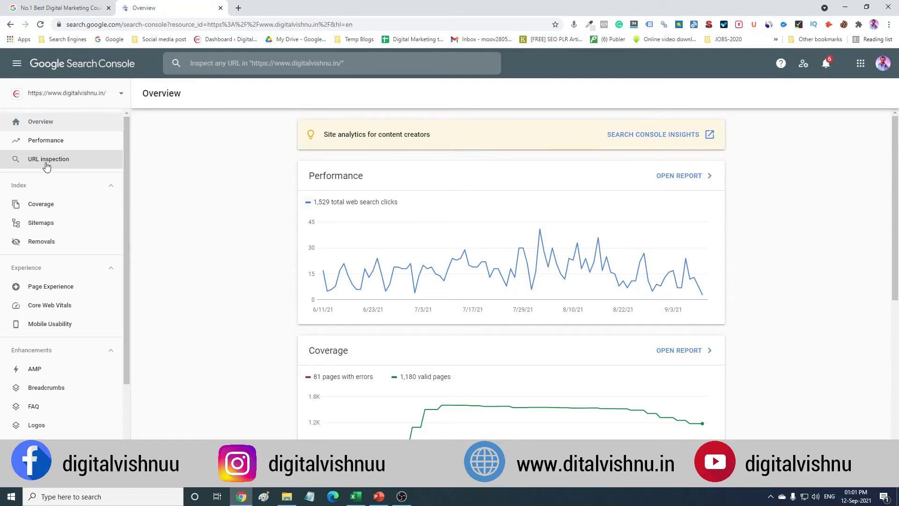
left_click(46, 162)
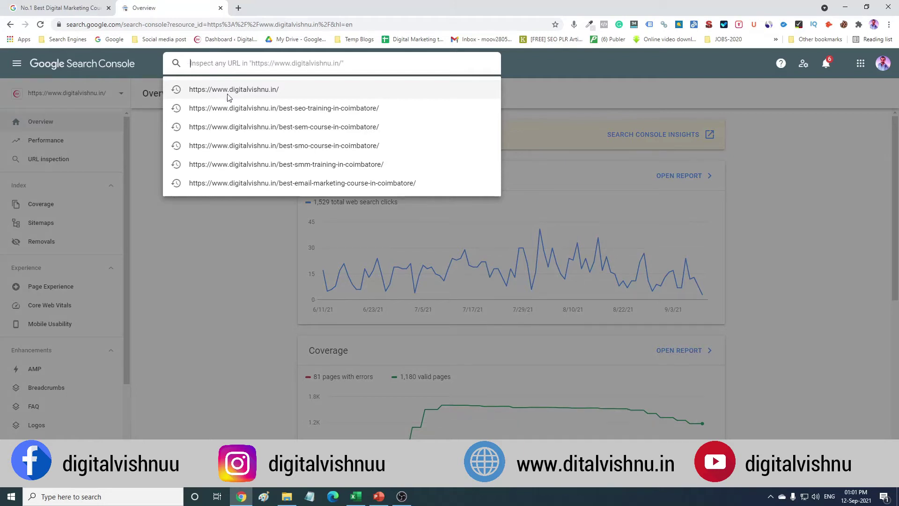
left_click(257, 90)
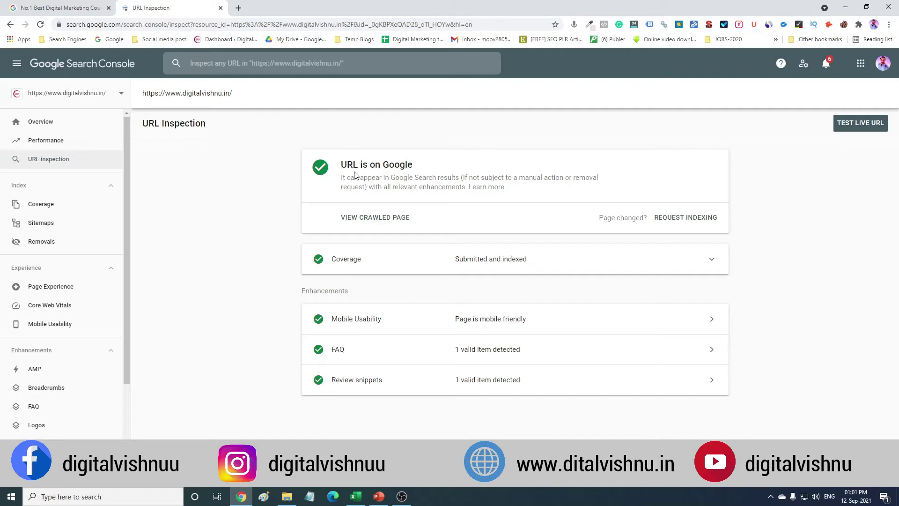
Request indexing for the inspected homepage and run a live test of its URL.
left_click(683, 219)
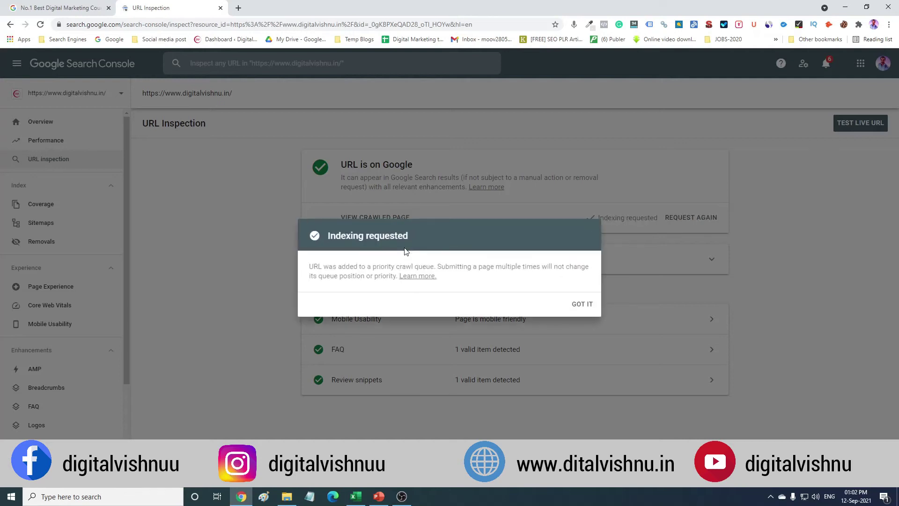
left_click(583, 305)
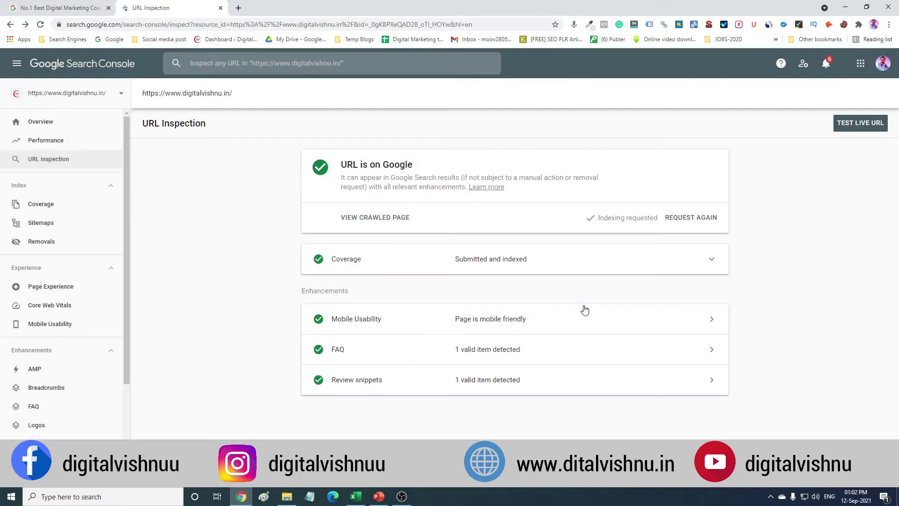
left_click(852, 124)
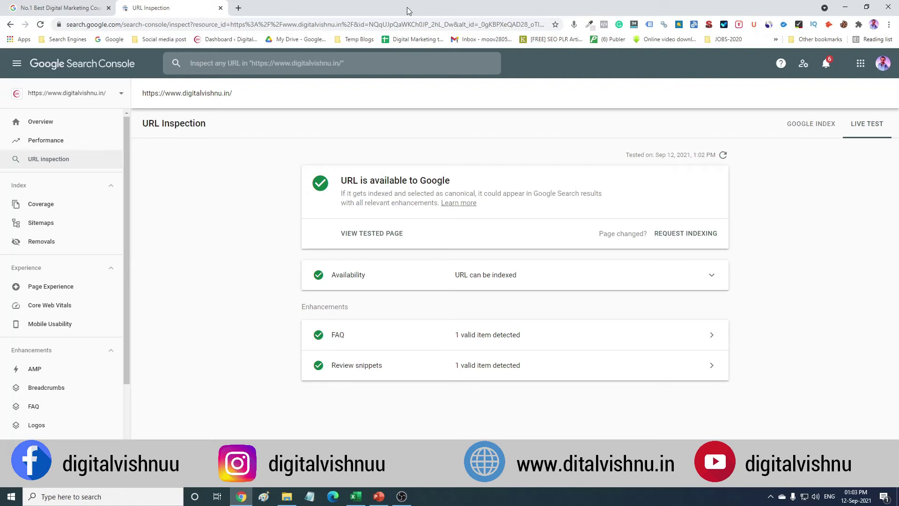
left_click(239, 8)
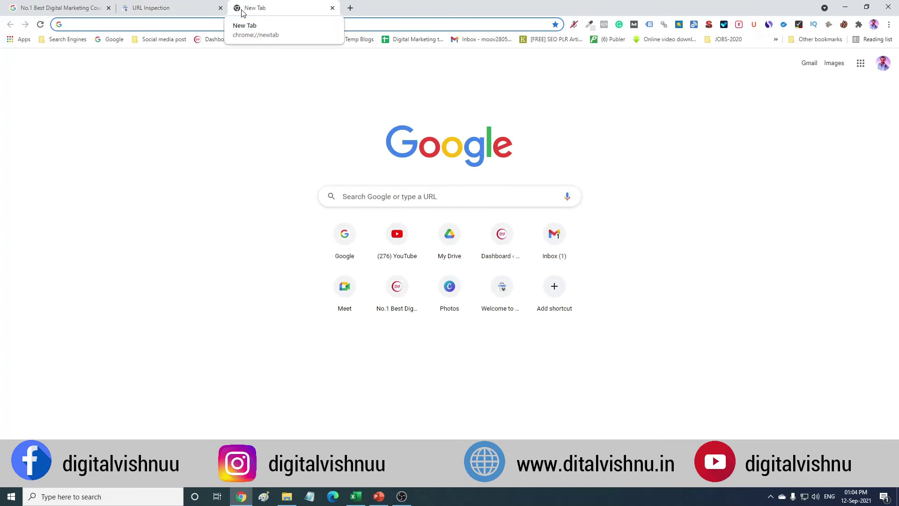
type("site")
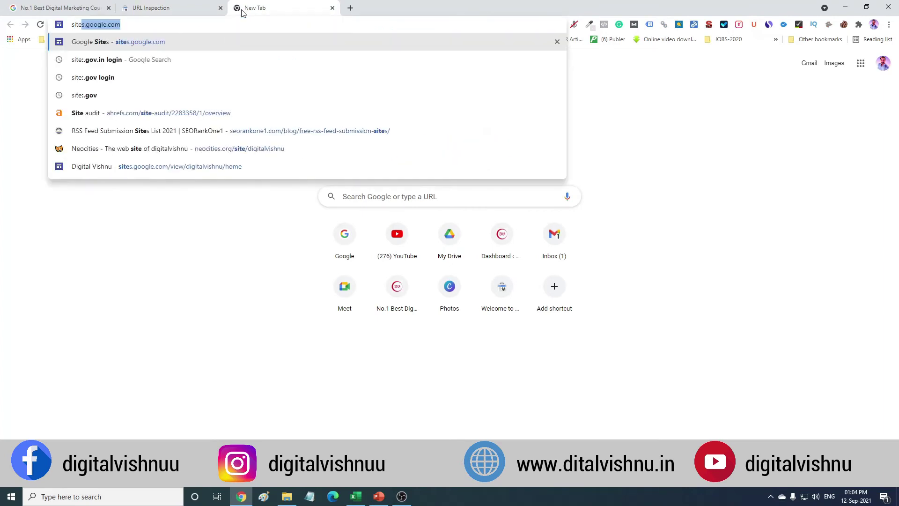
type(":")
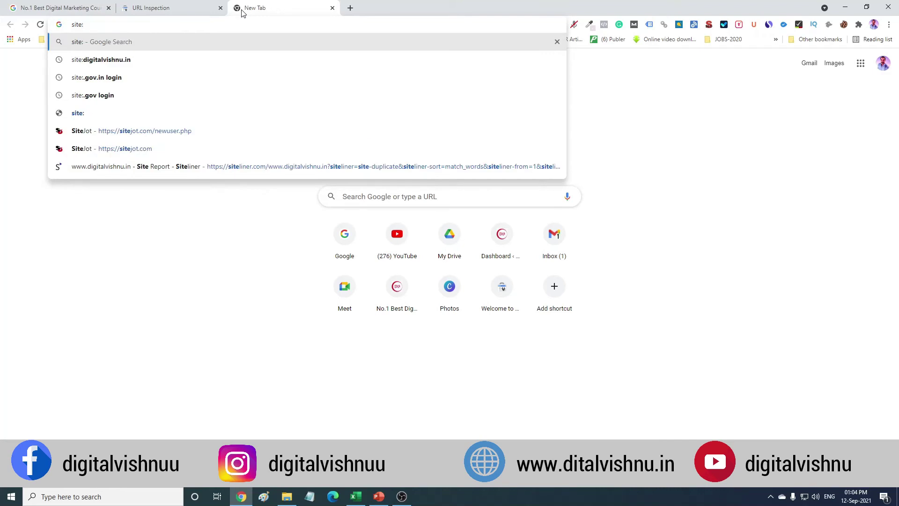
type("https:/")
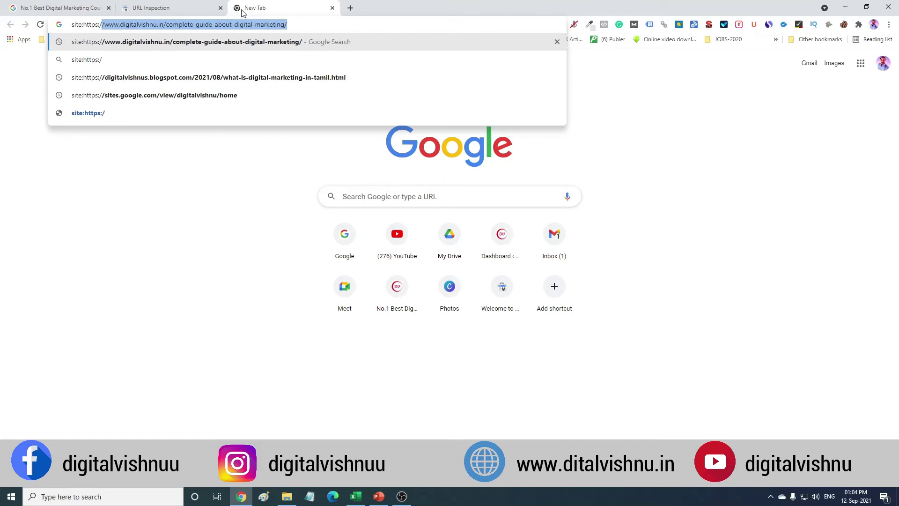
type("/")
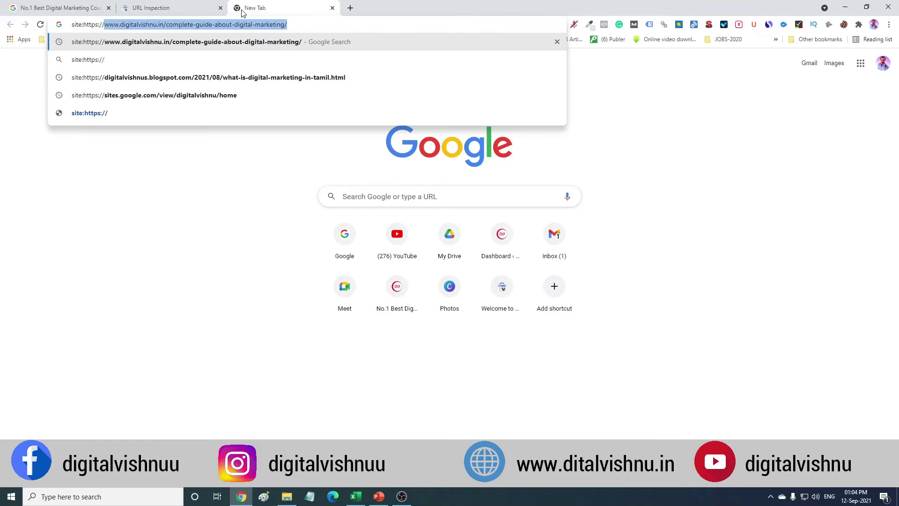
type("www")
type(".digitalvishnu.in")
key("Delete")
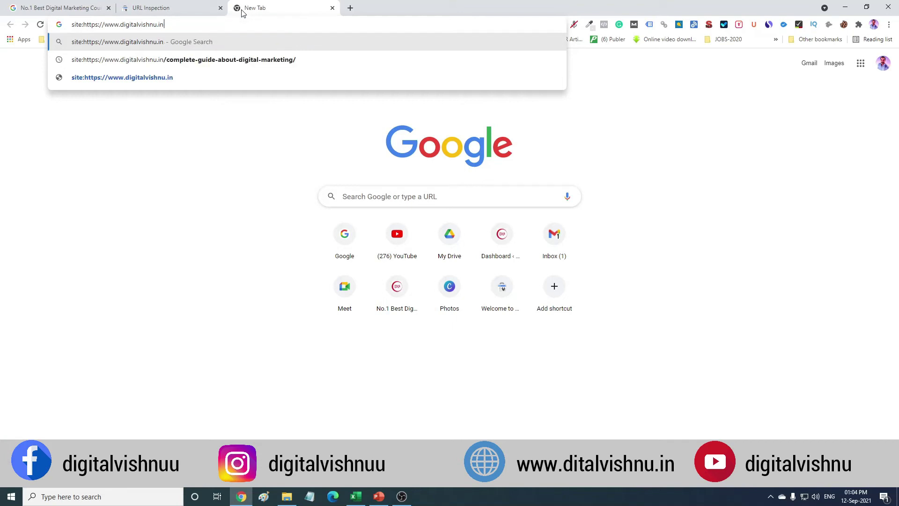
key("Return")
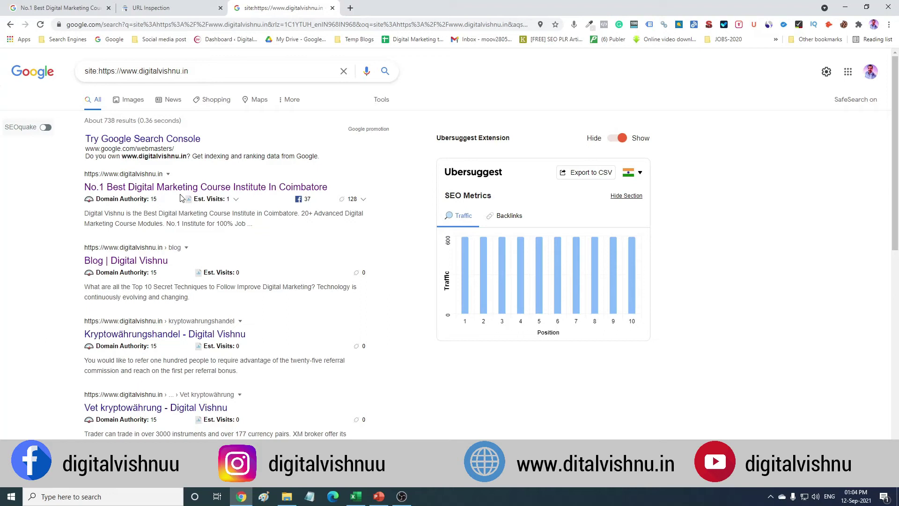
left_click(351, 8)
left_click(148, 7)
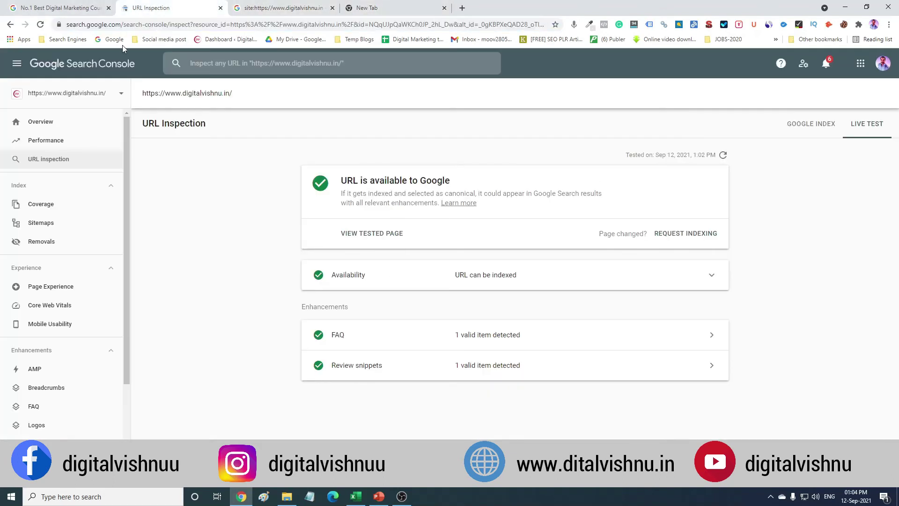
left_click(117, 94)
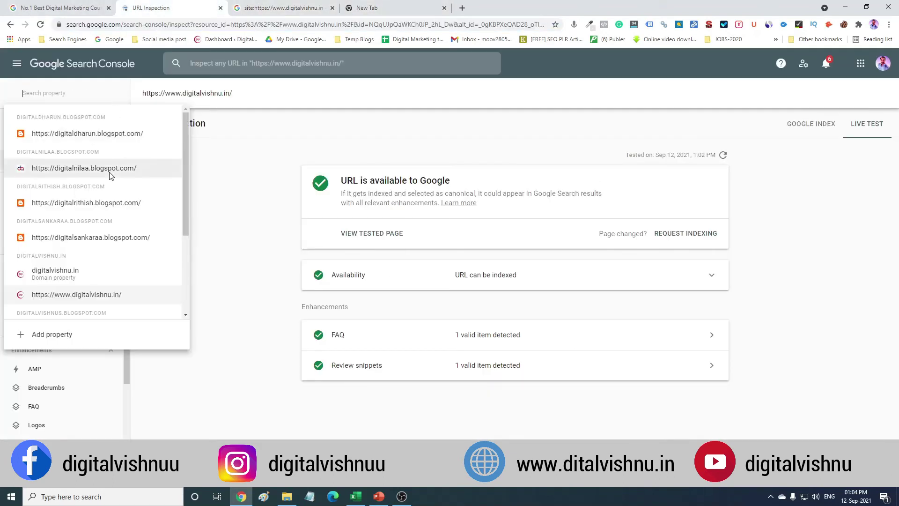
scroll(120, 220, "down", 2)
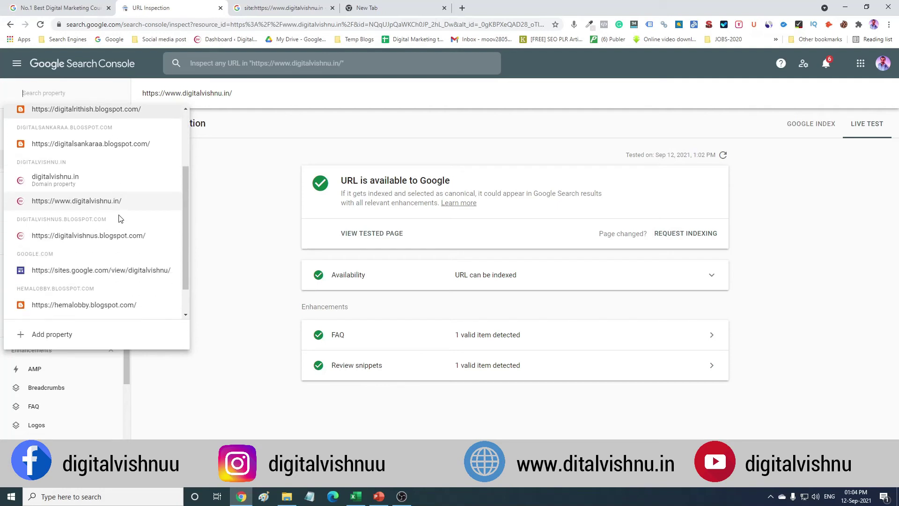
left_click(104, 238)
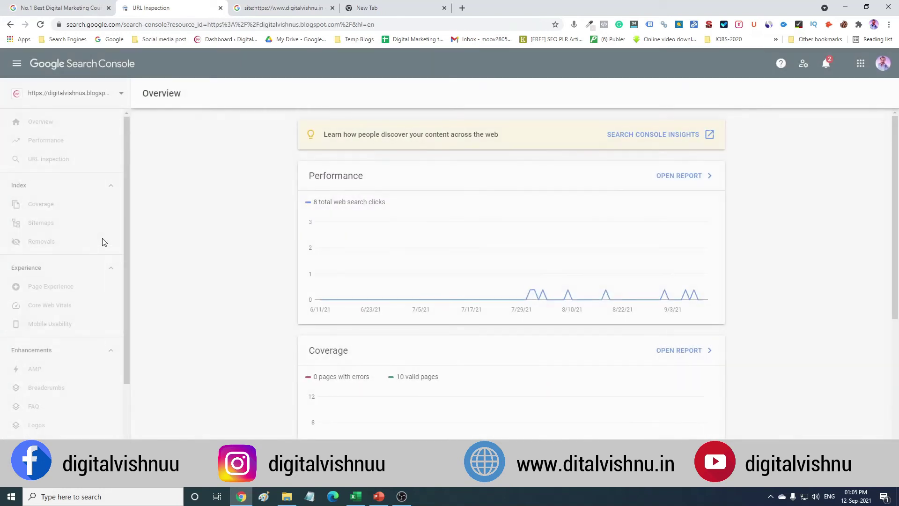
Go to Blogger in the blank tab and open the blog's list of posts.
left_click(365, 10)
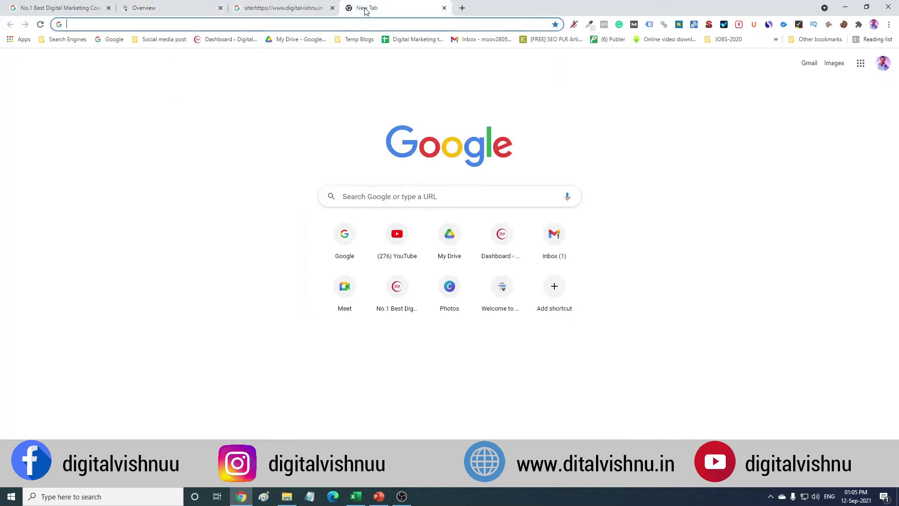
type("blogger.com/blog/layout/8491378257915753904")
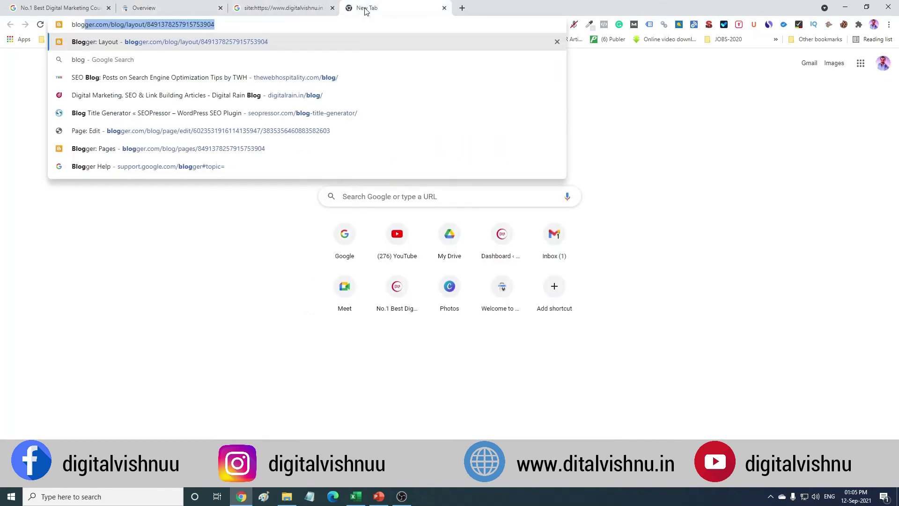
key("Return")
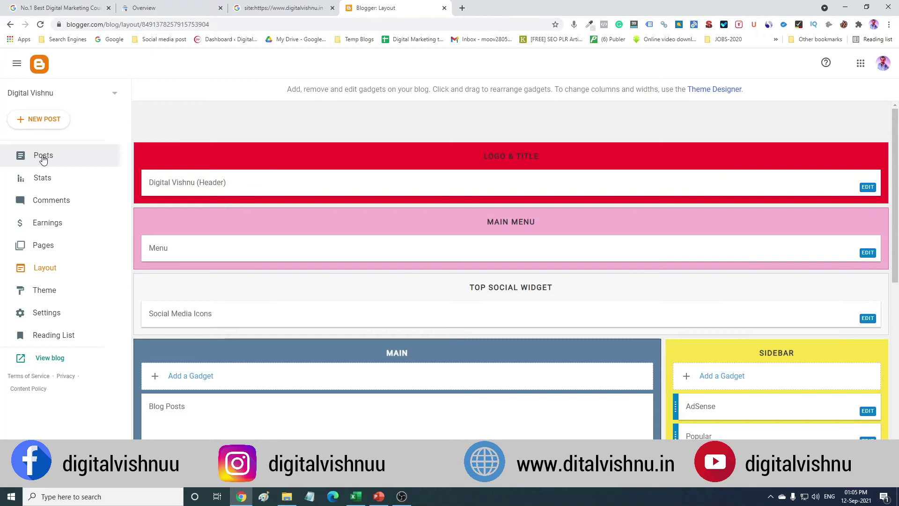
left_click(42, 157)
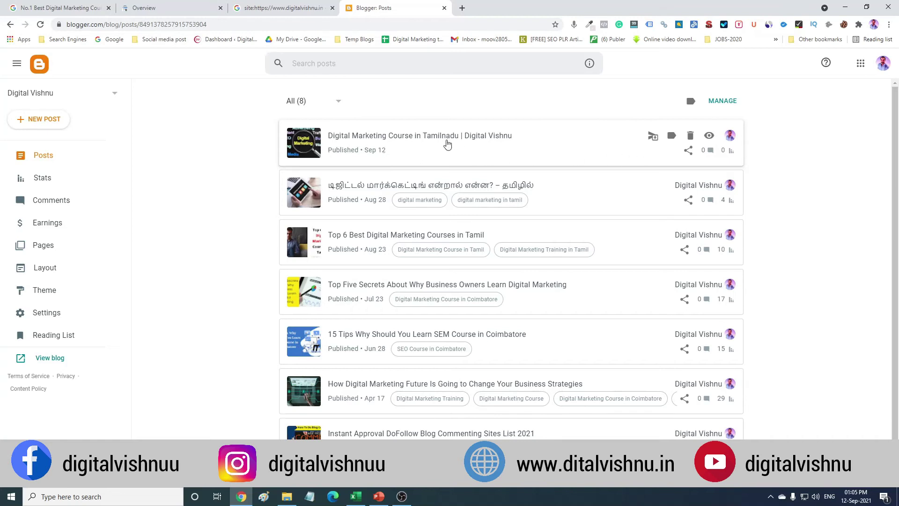
View the published post "Digital Marketing Course in Tamilnadu" and copy its web address.
left_click(709, 136)
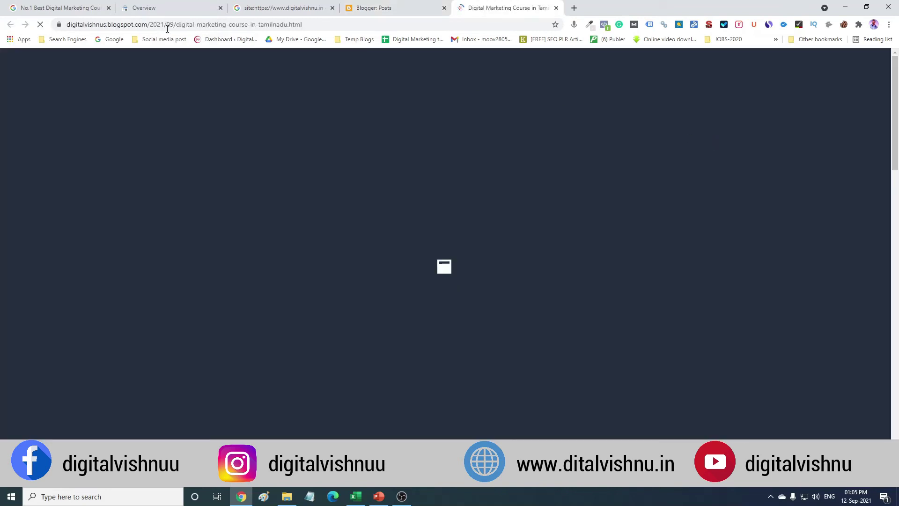
left_click(314, 26)
key("ctrl+c")
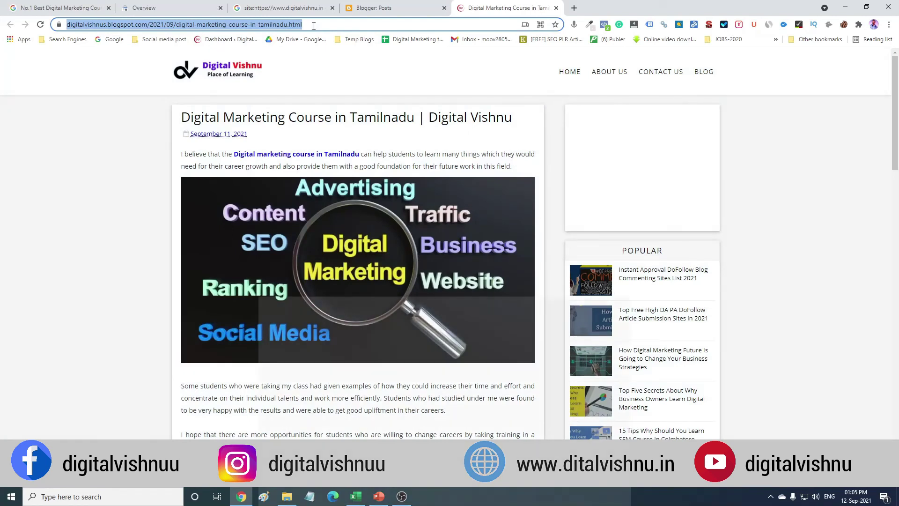
Search Google in a new tab for the copied post address prefixed with site: to check its indexing.
left_click(574, 8)
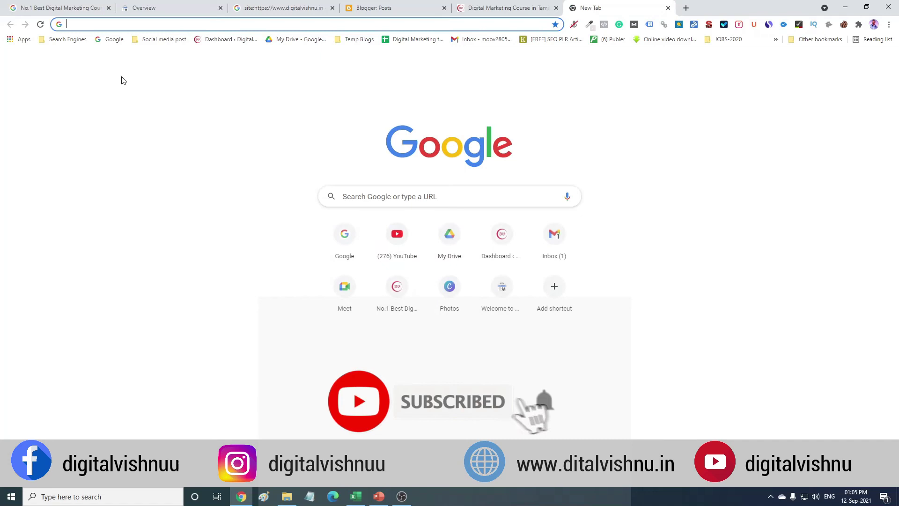
type("si")
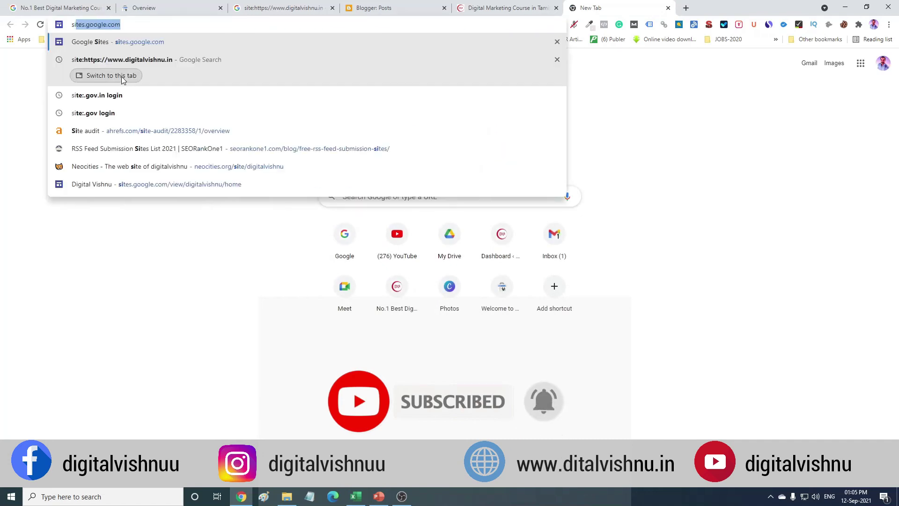
type("te:")
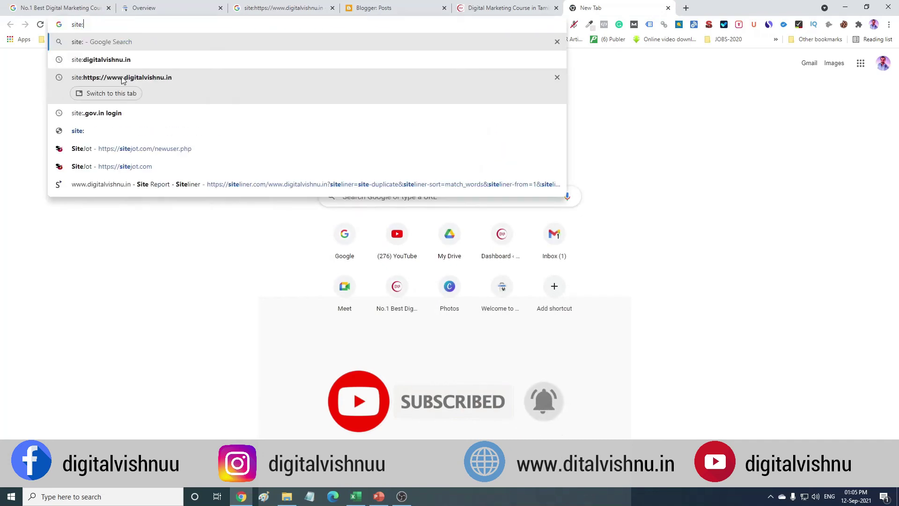
key("ctrl+v")
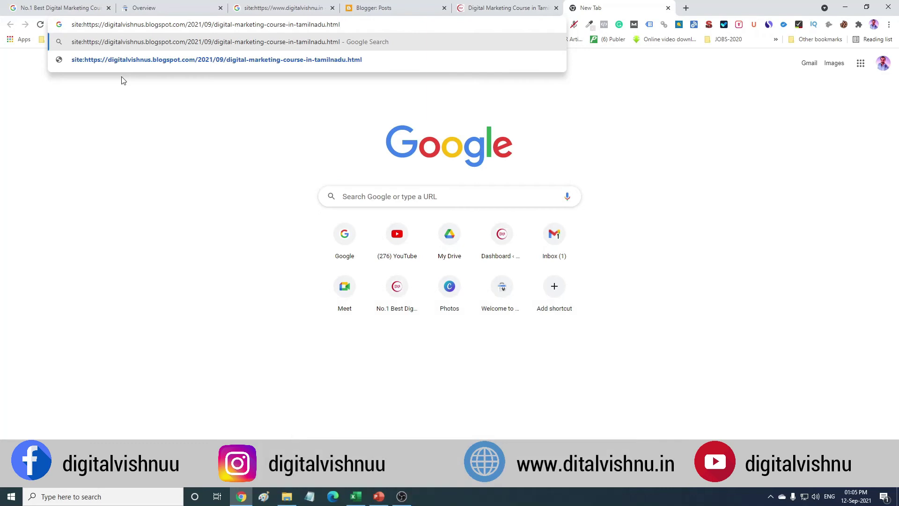
key("Return")
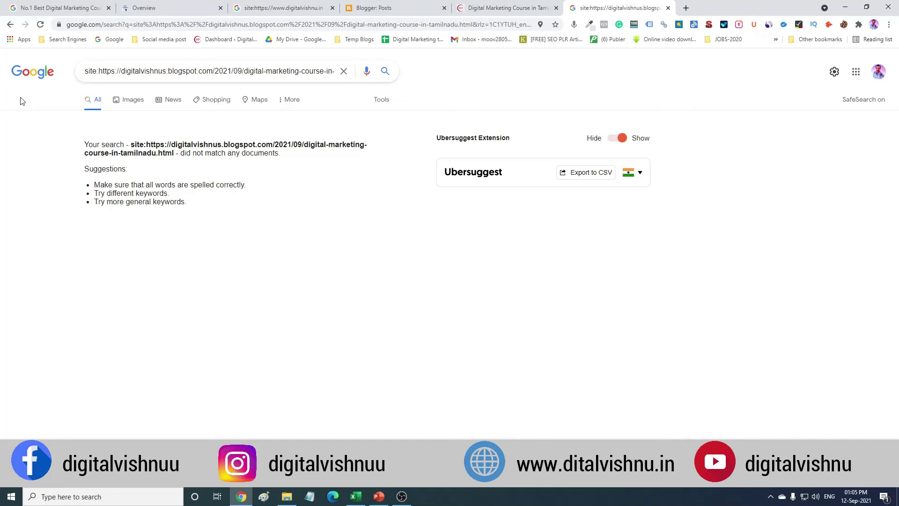
Look up the post's cached copy by replacing site with cache in the query, and close that tab.
double_click(94, 71)
key("BackSpace")
type("cache")
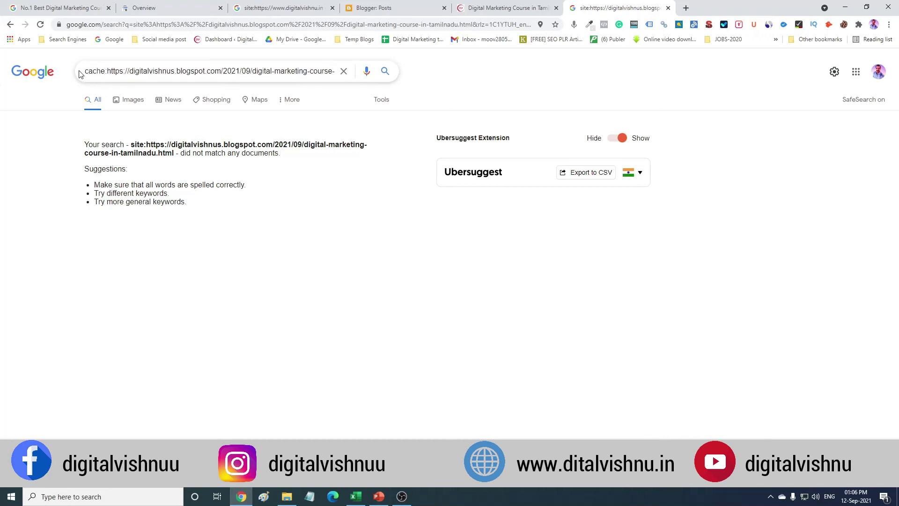
key("Return")
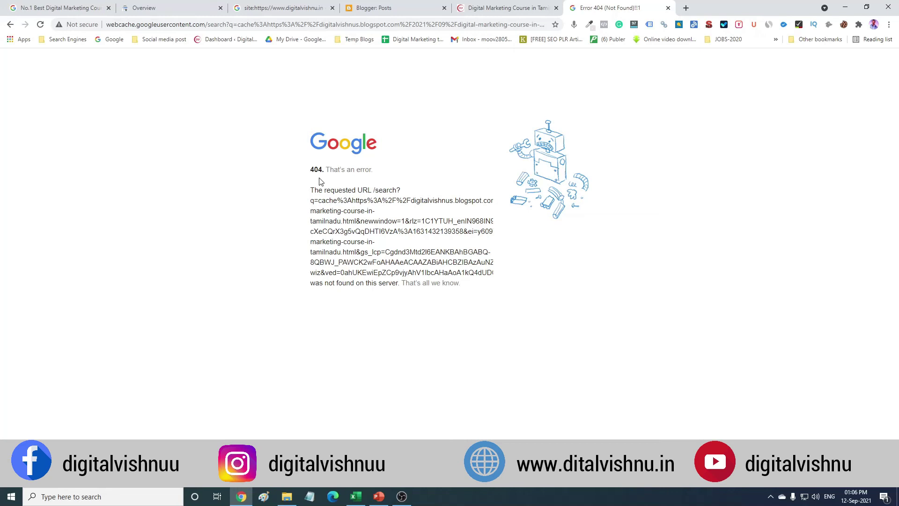
left_click(669, 9)
Inspect the copied address of the digital-marketing-course-in-tamilnadu post in Search Console's URL inspection and try to request indexing for it.
left_click(171, 11)
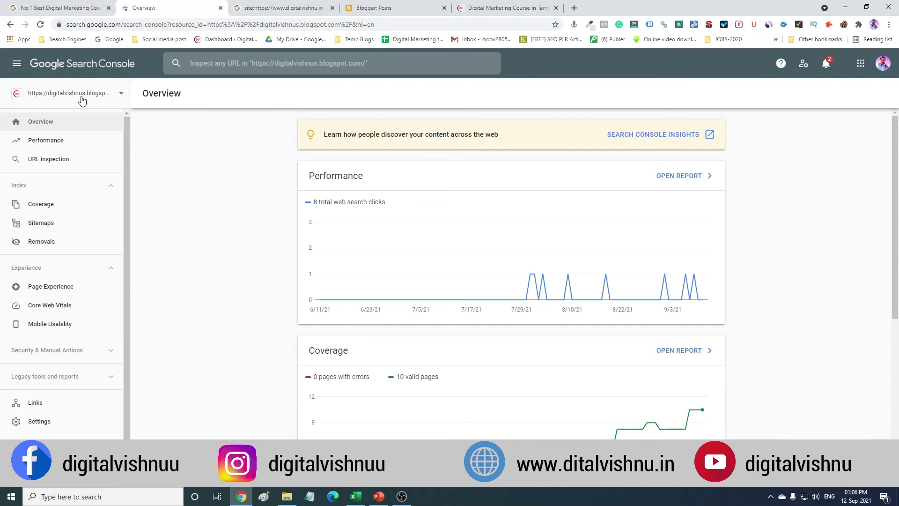
left_click(45, 159)
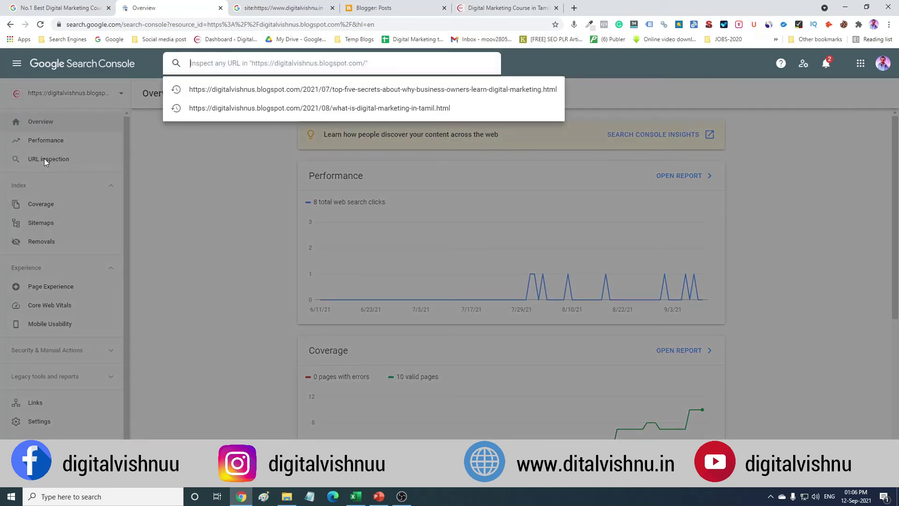
key("ctrl+v")
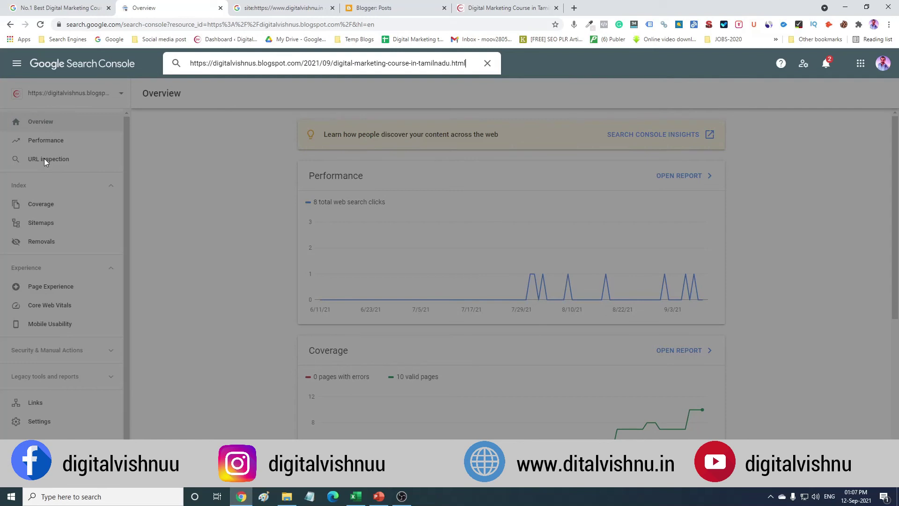
key("Return")
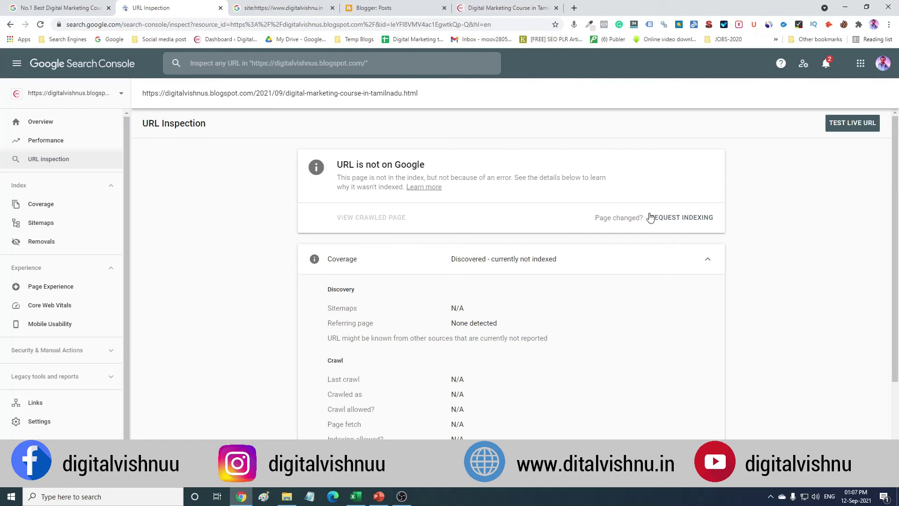
left_click(683, 220)
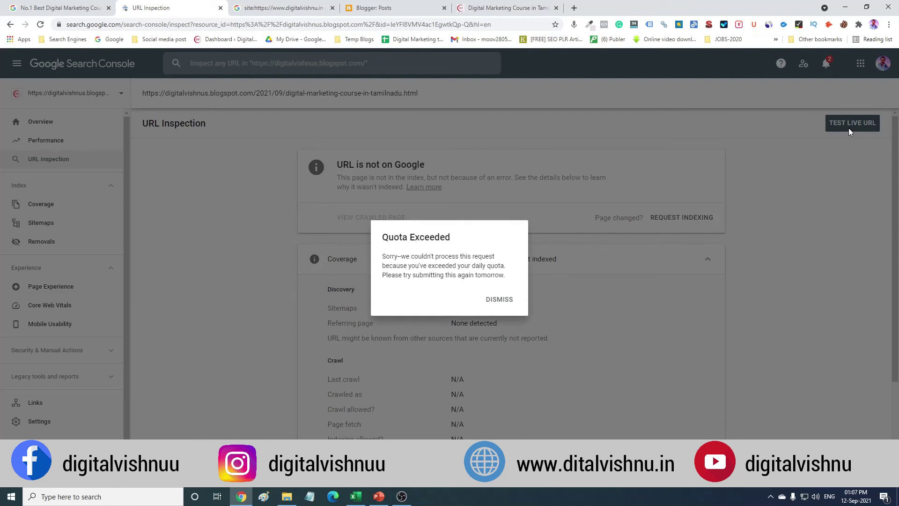
left_click(493, 300)
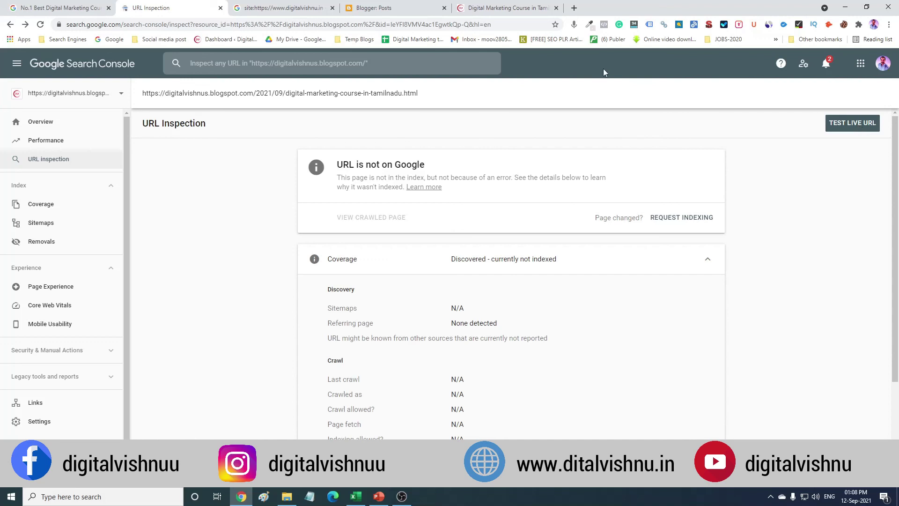
left_click(276, 8)
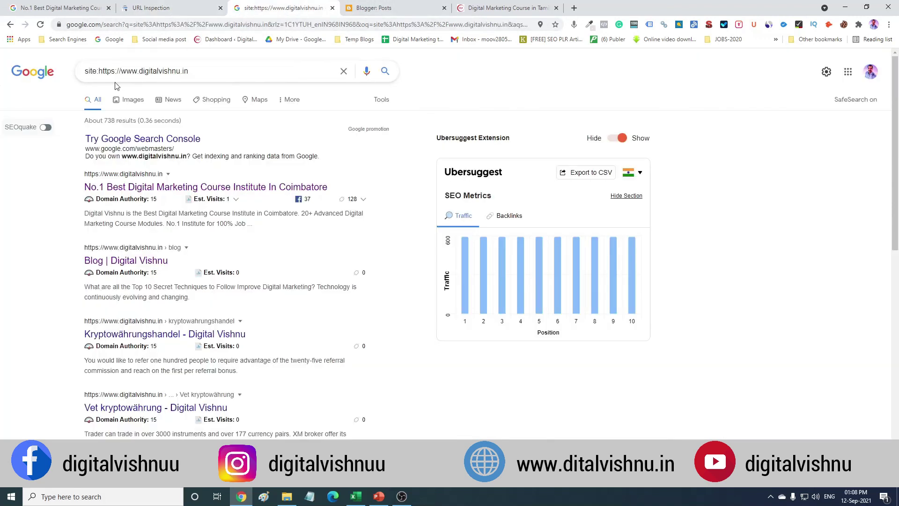
left_click_drag(198, 70, 101, 71)
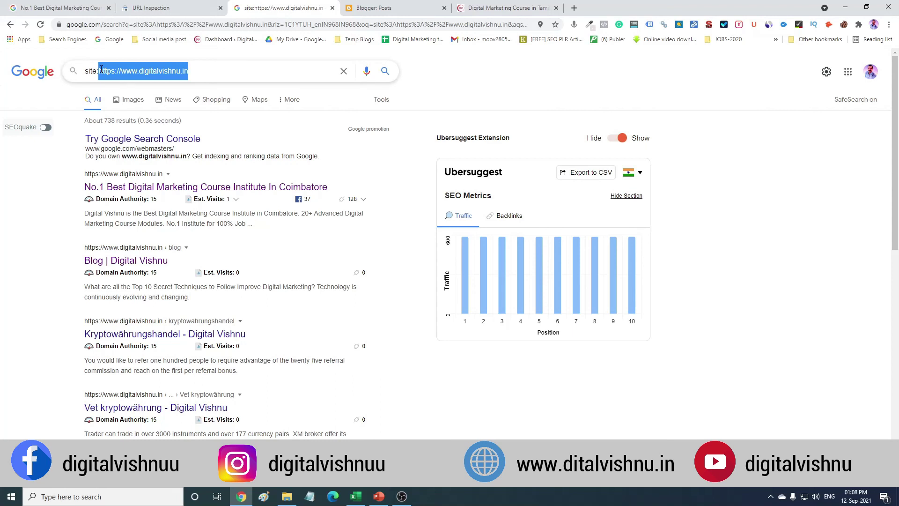
left_click_drag(199, 70, 99, 76)
type("https://digitalvishnus.blogspot.com/2021/09/digital-marketing-course-in-tamilnadu.html")
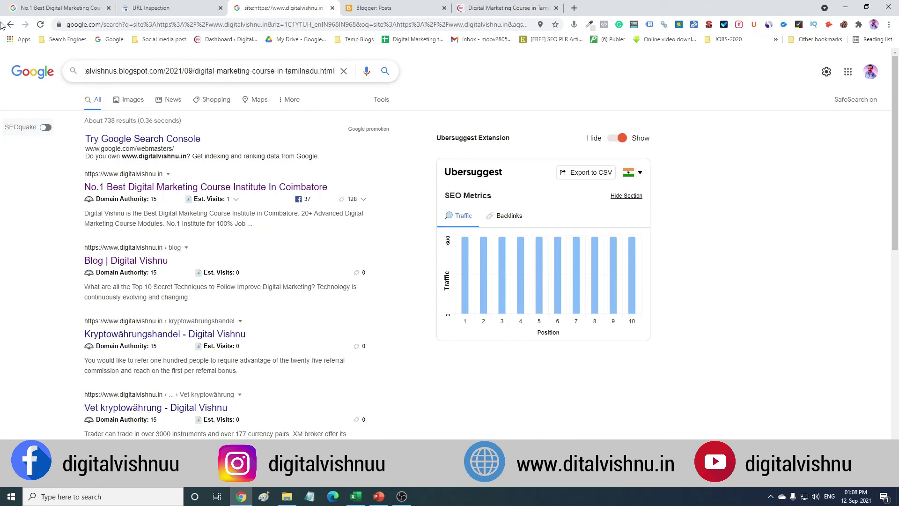